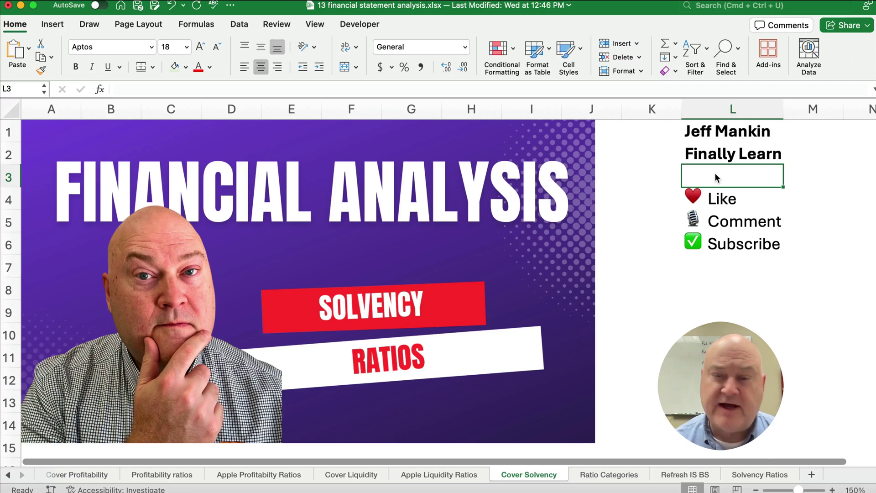
- Review the ratio categories, then examine the income statement on the Refresh IS BS sheet, highlighting the operating income and interest expense rows
key(alt+Right)
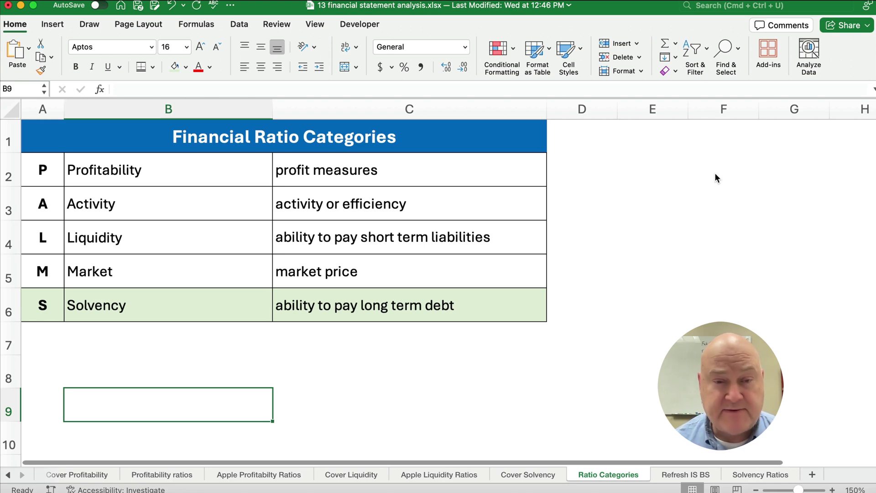
key(alt+Right)
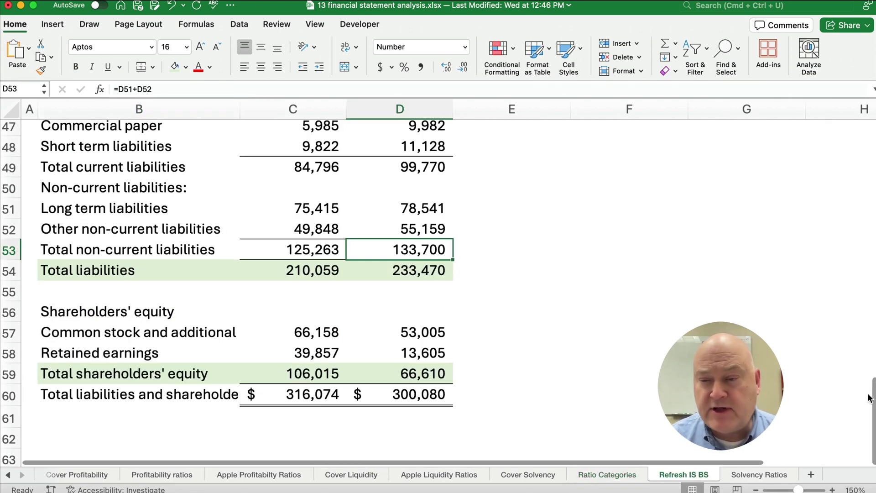
drag(869, 397, 859, 105)
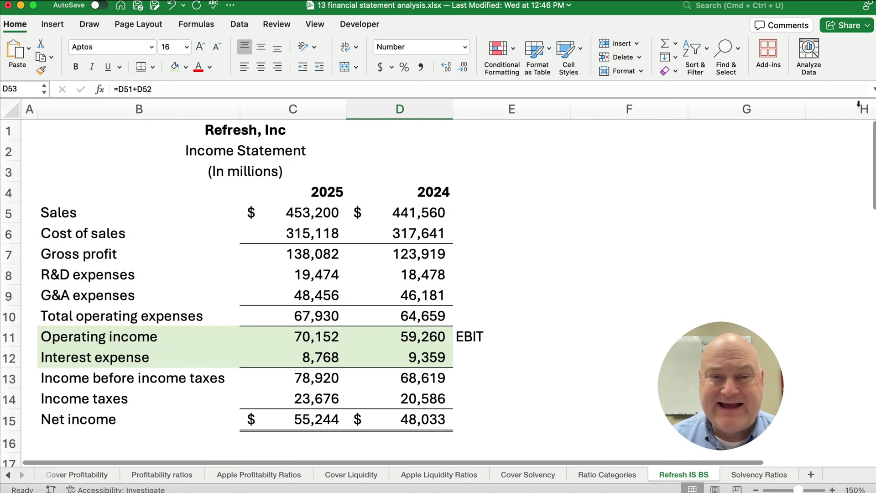
drag(63, 142, 445, 421)
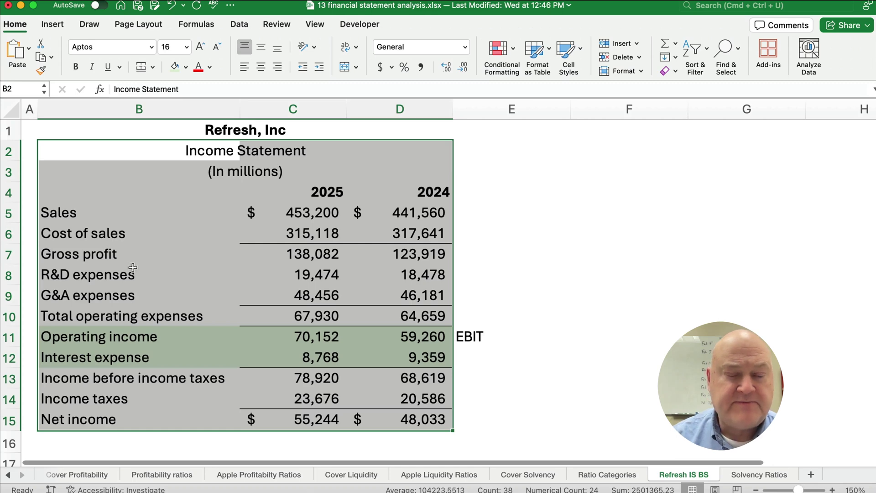
click(152, 338)
drag(152, 338, 400, 350)
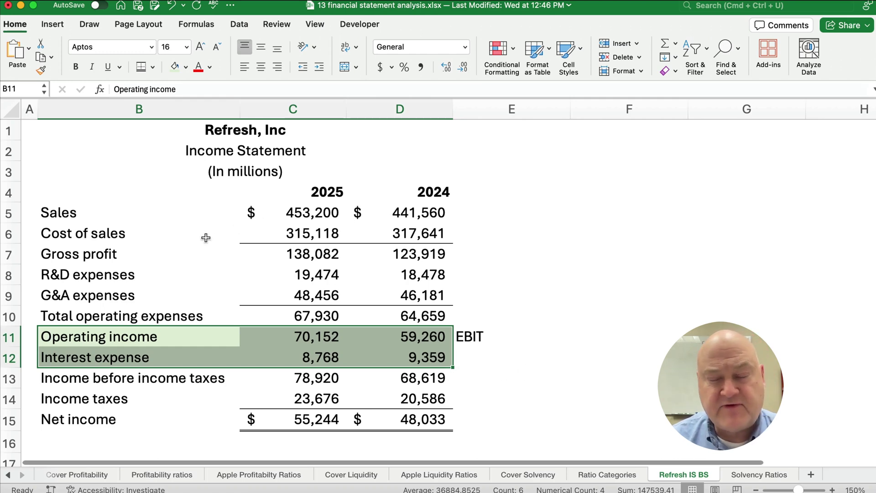
- Examine the balance sheet, highlighting the total assets, total liabilities and total shareholders' equity rows for both years
scroll(136, 292, down, 6)
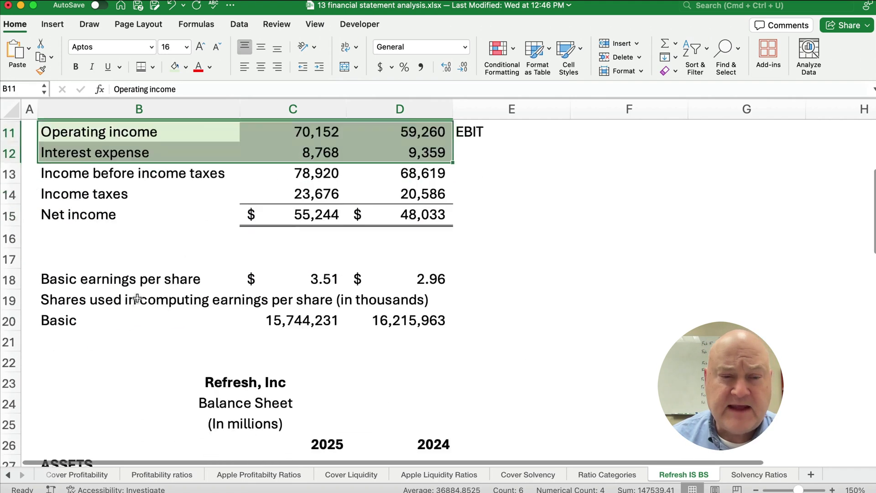
scroll(137, 298, down, 3)
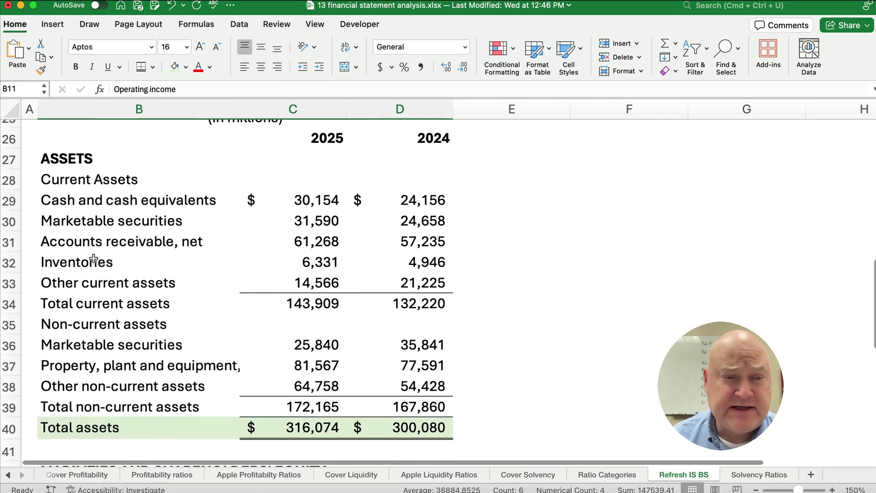
scroll(238, 249, down, 2)
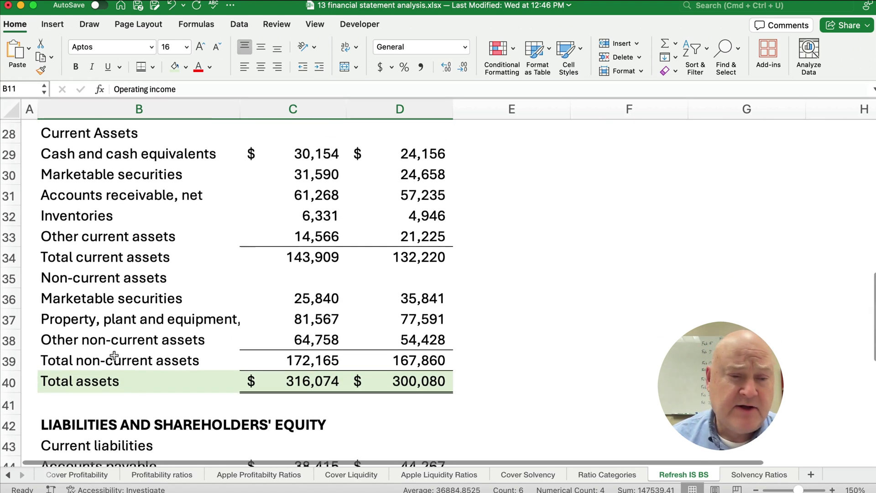
drag(67, 381, 375, 383)
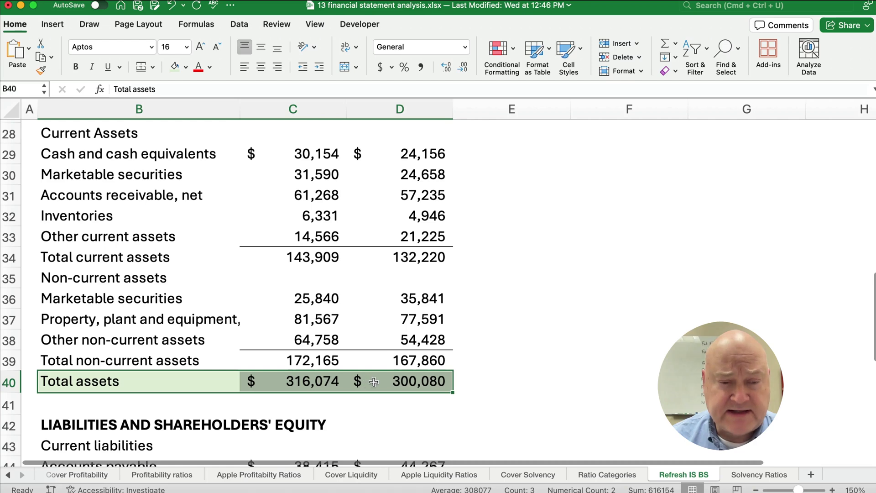
scroll(273, 315, down, 5)
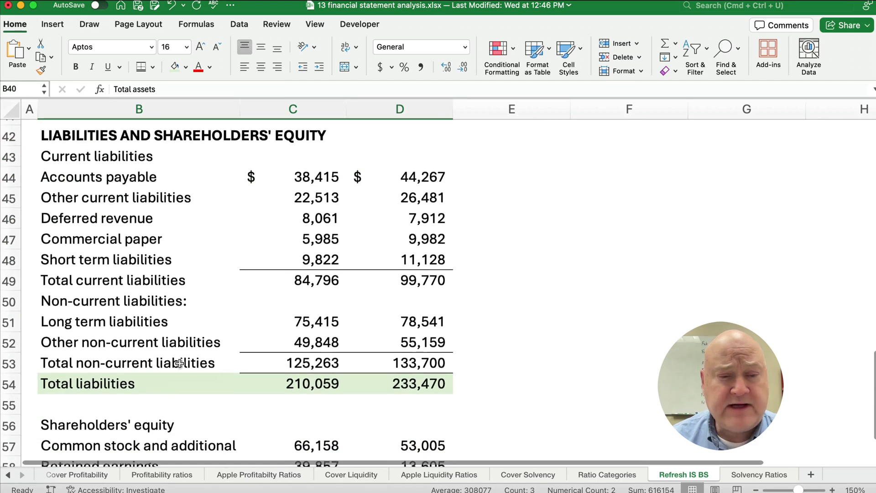
drag(89, 386, 395, 386)
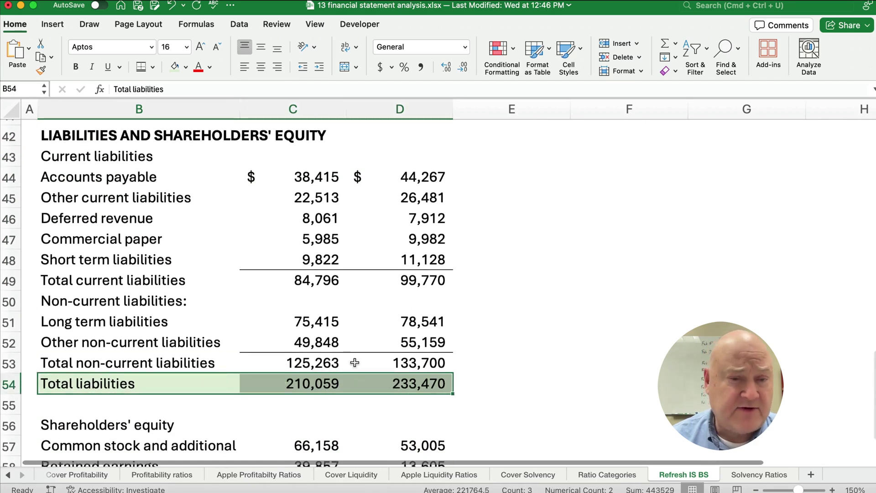
scroll(254, 314, down, 3)
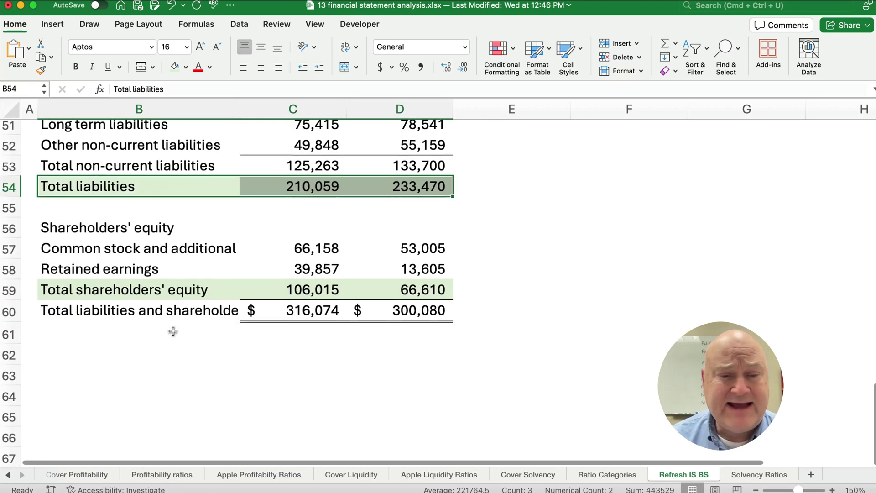
drag(81, 295, 438, 292)
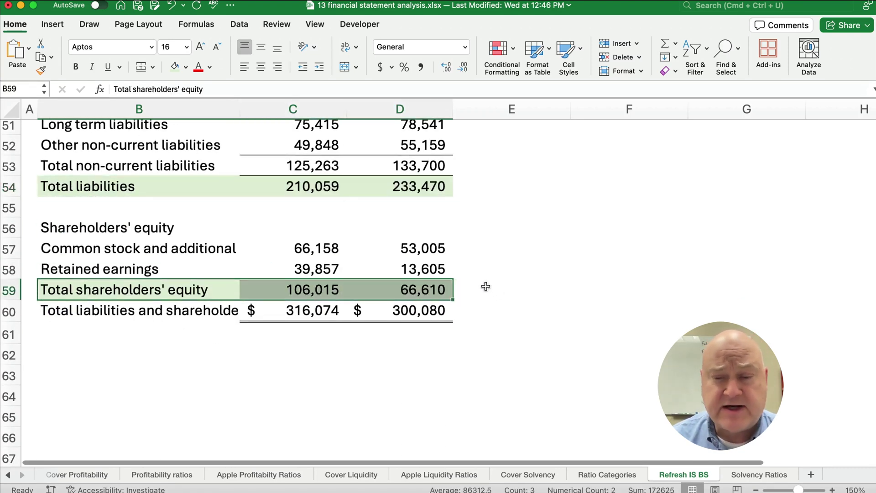
- On the Solvency Ratios sheet, examine the summary figures in B16:E23 and compare 2025 total assets with liabilities plus equity
click(756, 476)
scroll(303, 293, down, 5)
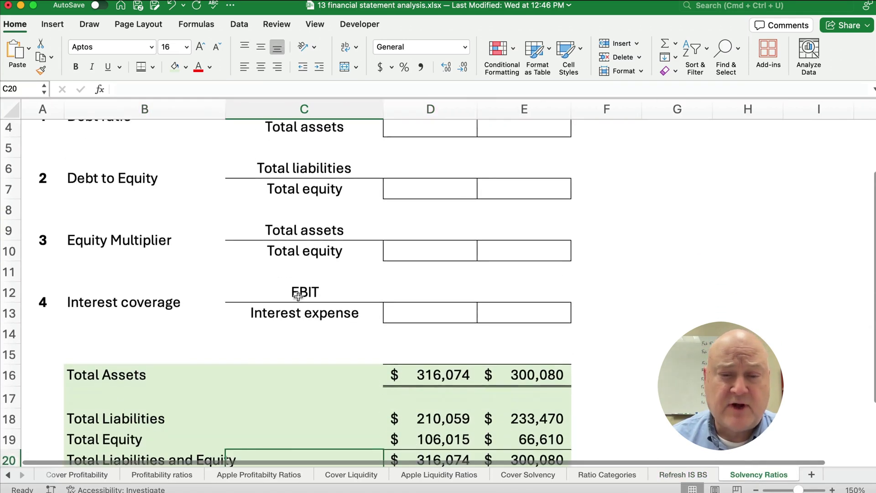
scroll(298, 297, down, 4)
drag(85, 221, 543, 369)
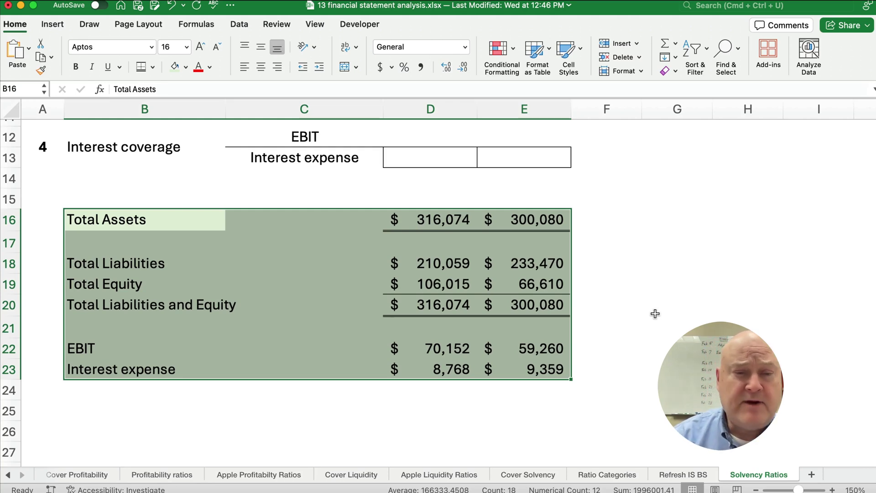
click(442, 267)
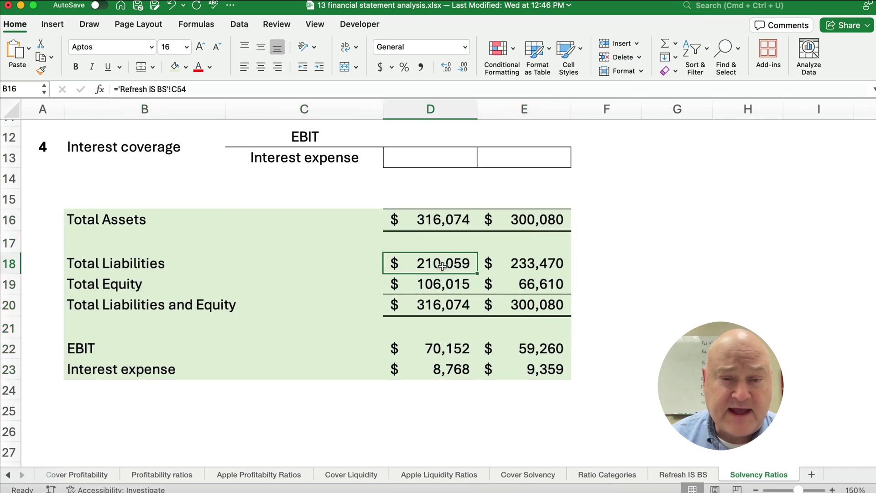
drag(443, 267, 442, 287)
click(446, 221)
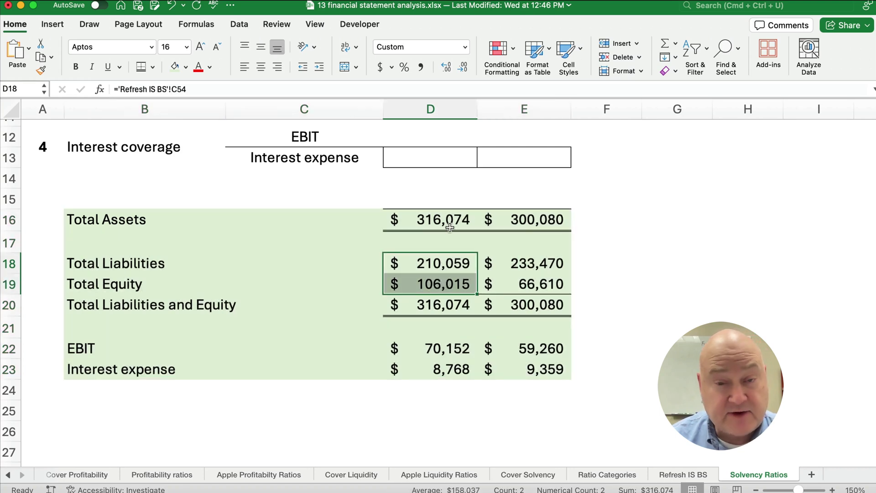
click(442, 262)
drag(442, 262, 441, 309)
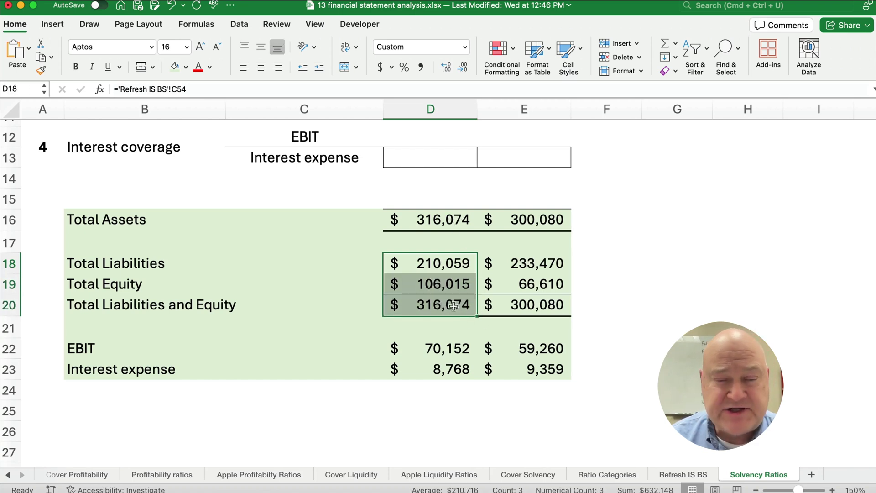
click(438, 228)
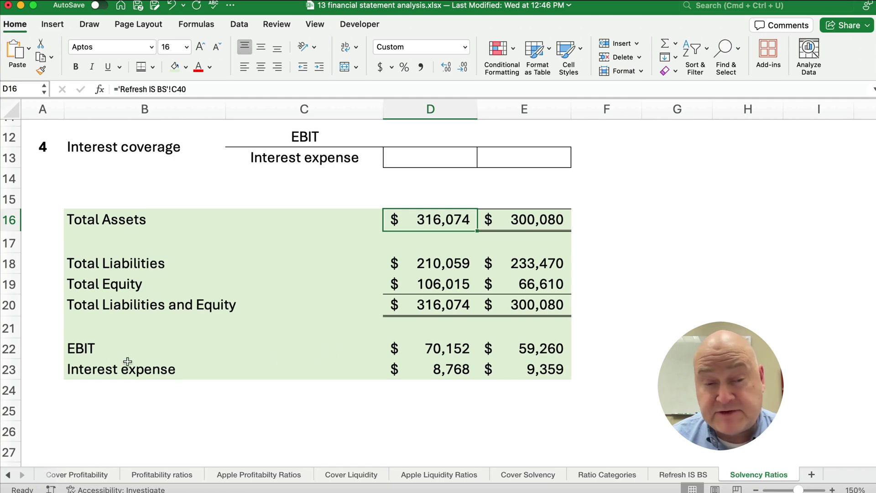
- Compare the EBIT and interest expense summary rows with their source rows in the Refresh IS BS income statement
drag(101, 351, 548, 371)
click(684, 474)
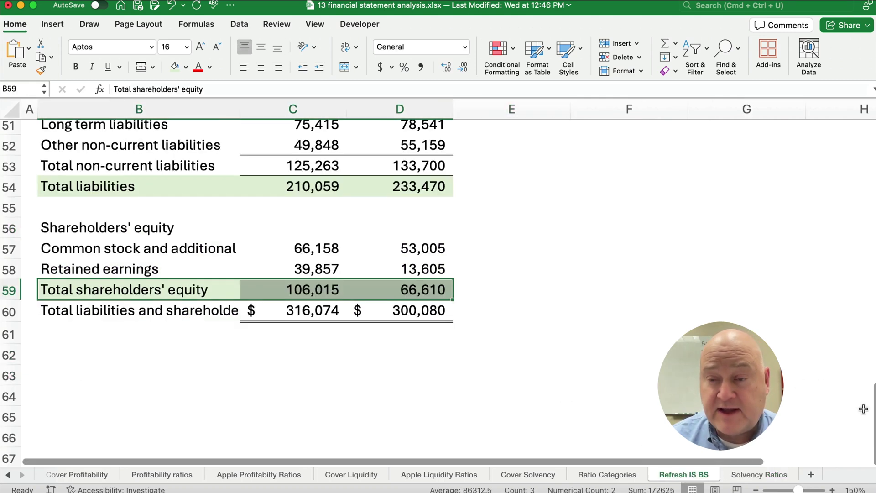
drag(872, 418, 845, 131)
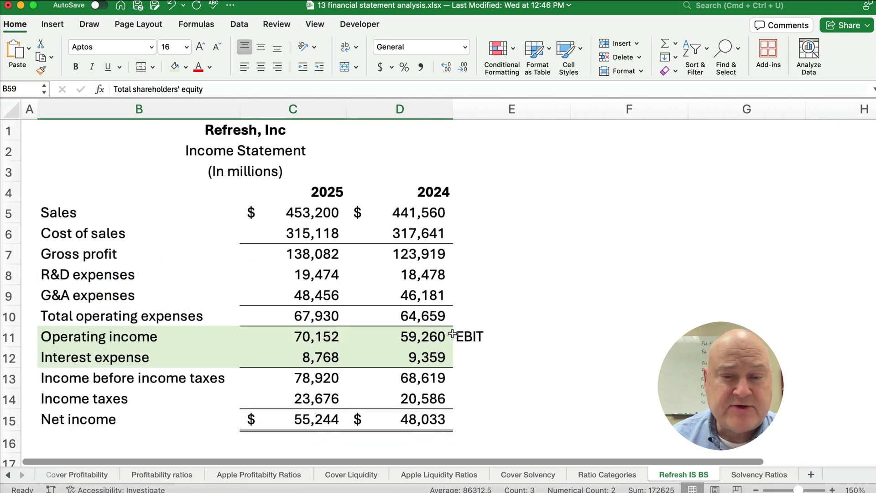
click(100, 341)
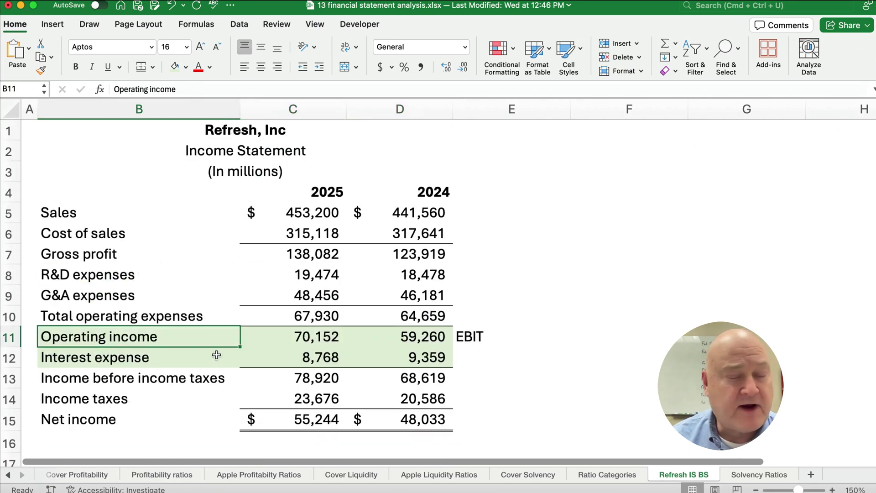
click(93, 363)
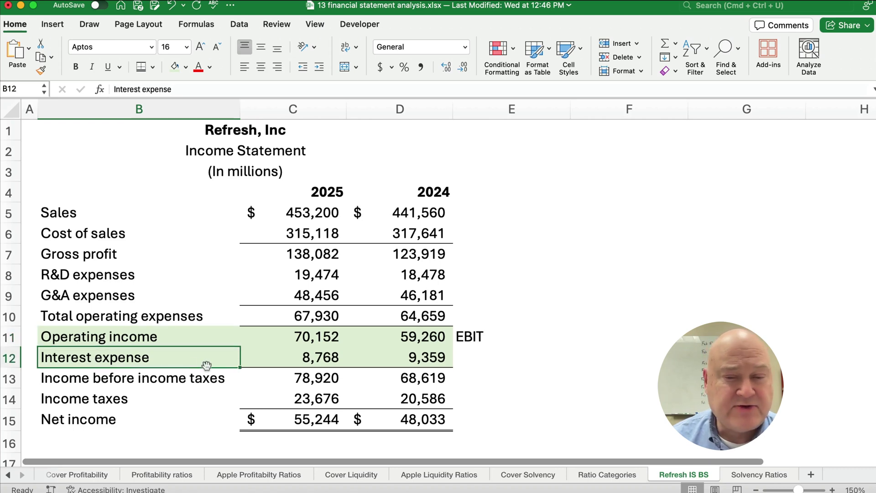
- Return to the Solvency Ratios sheet and review the four listed ratios, starting with the debt ratio
click(758, 475)
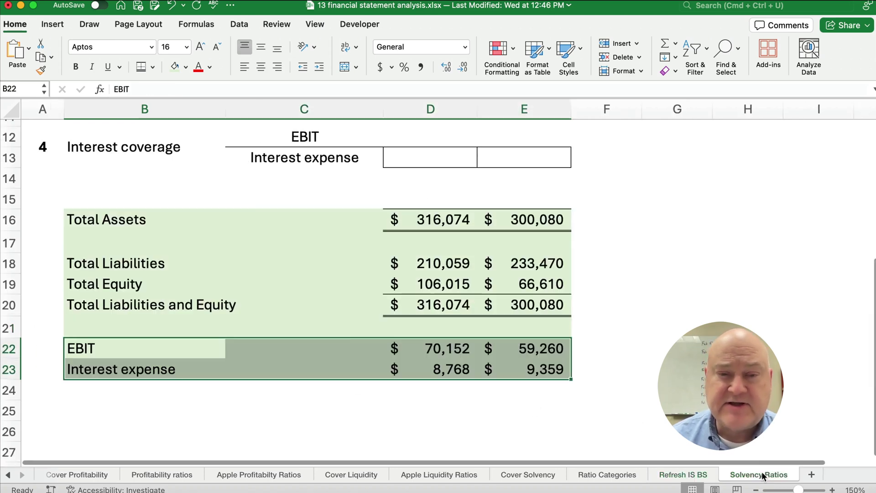
scroll(347, 328, up, 8)
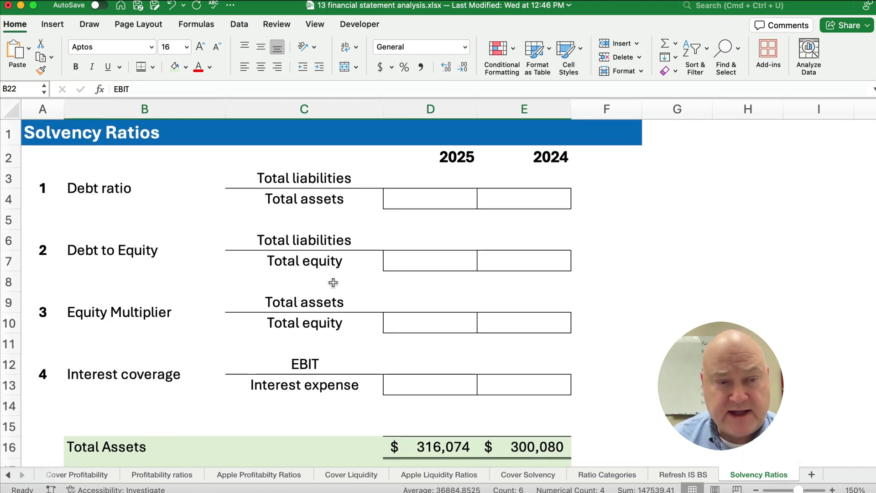
drag(82, 188, 128, 341)
click(103, 197)
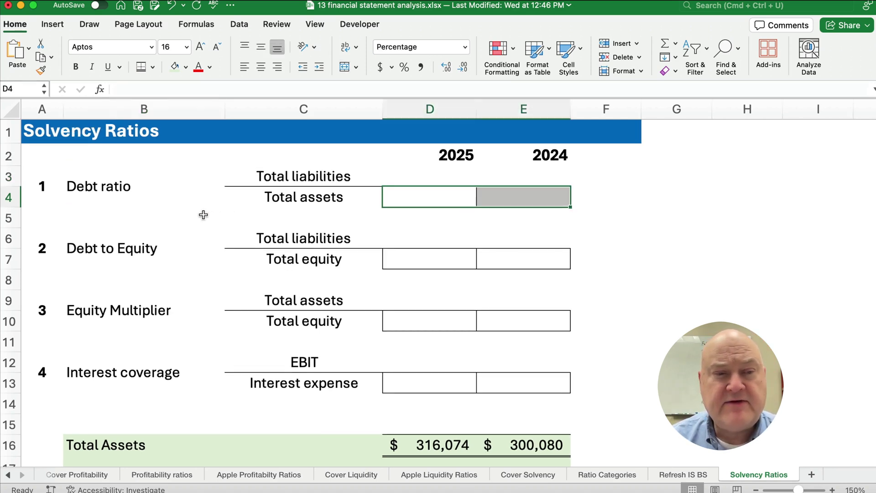
- Calculate the 2025 debt ratio in D4 as total liabilities divided by total assets with =D18/D16
click(431, 203)
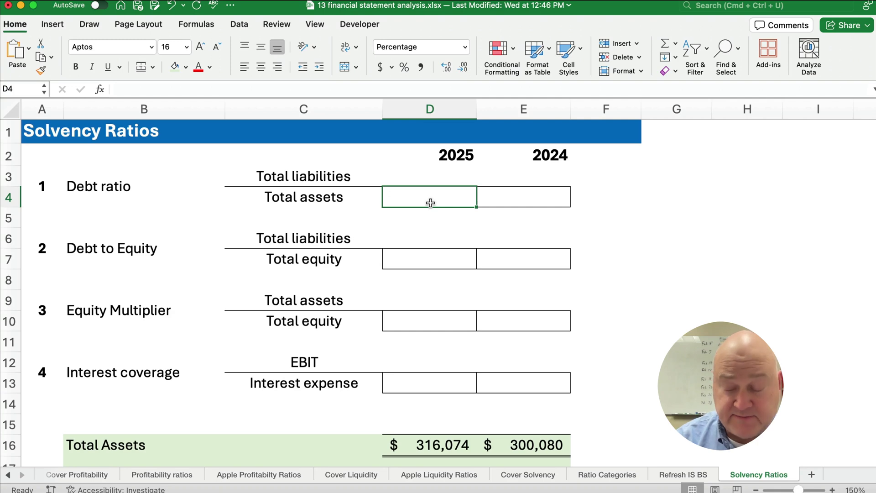
text(=)
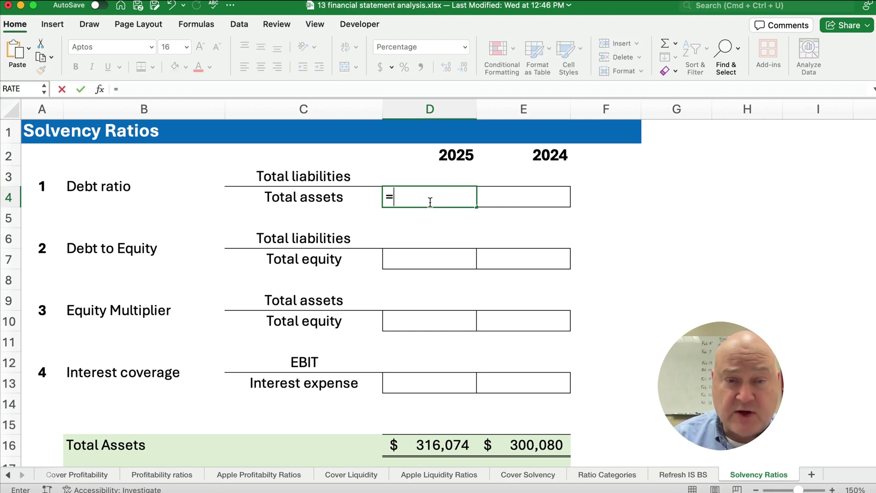
scroll(387, 276, down, 3)
scroll(386, 277, down, 3)
click(397, 343)
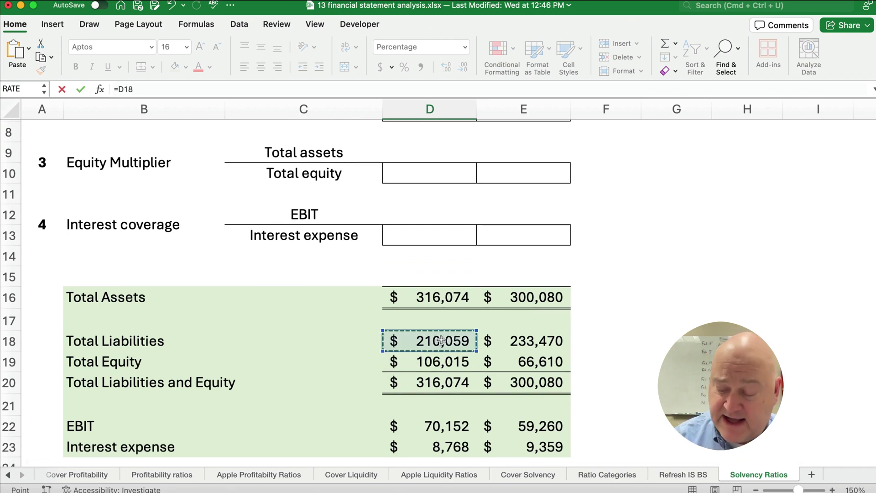
text(/)
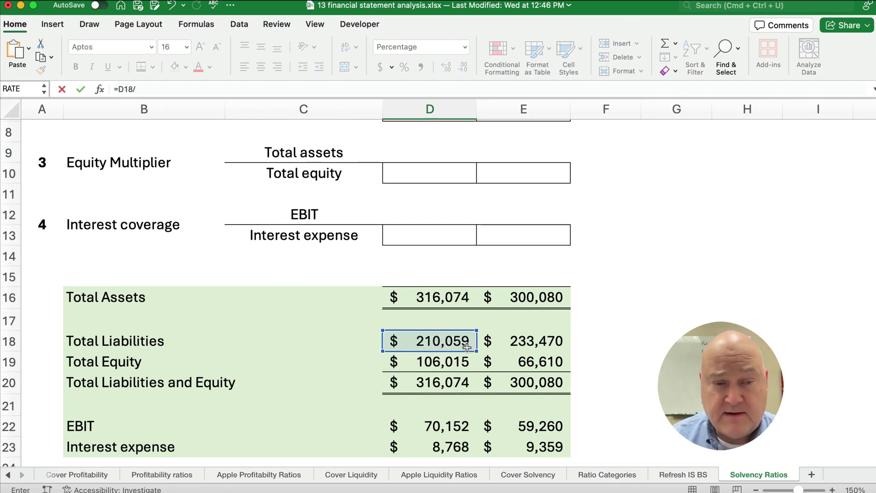
click(446, 303)
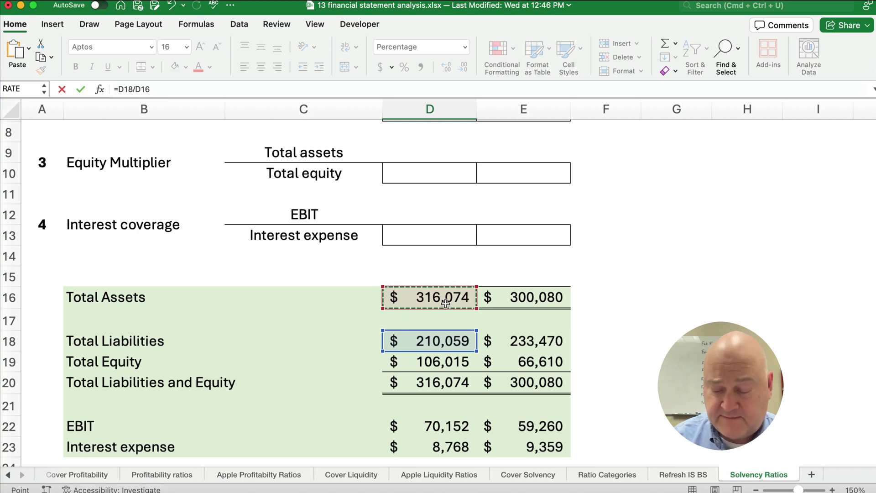
key(Return)
- Copy the debt ratio formula from D4 across to the 2024 cell E4
scroll(440, 267, up, 4)
click(438, 201)
drag(477, 209, 554, 209)
click(434, 199)
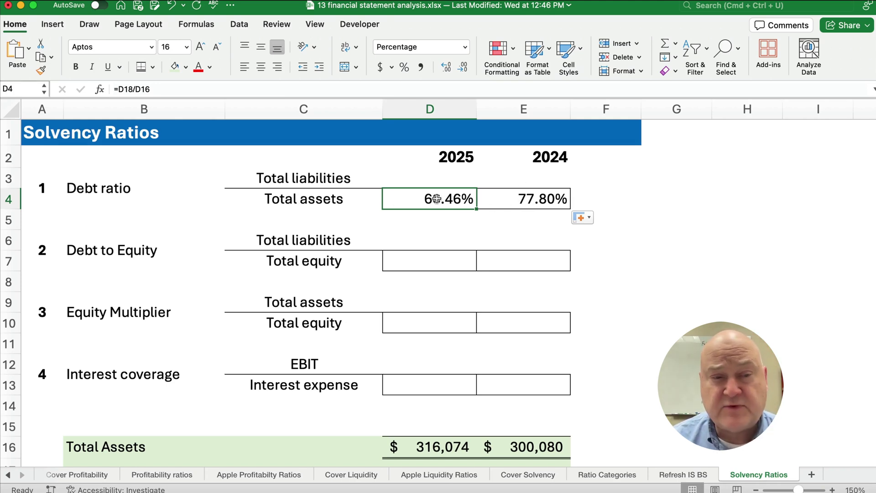
- Calculate the 2025 debt to equity ratio in D7 as total liabilities divided by total equity with =D18/D19
click(437, 253)
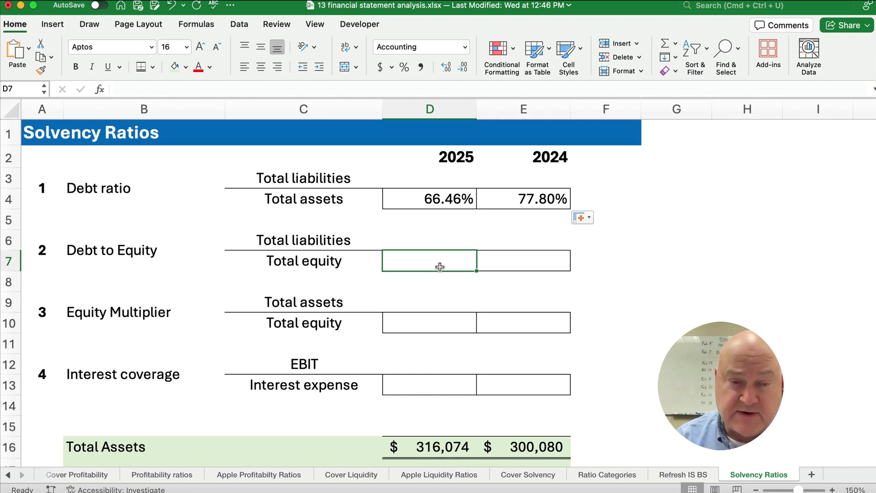
text(=)
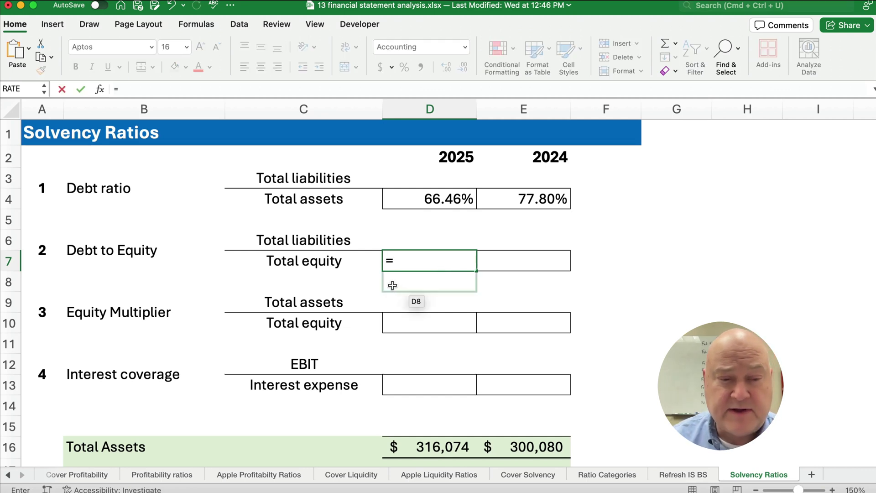
scroll(388, 301, down, 2)
scroll(386, 320, down, 3)
click(432, 385)
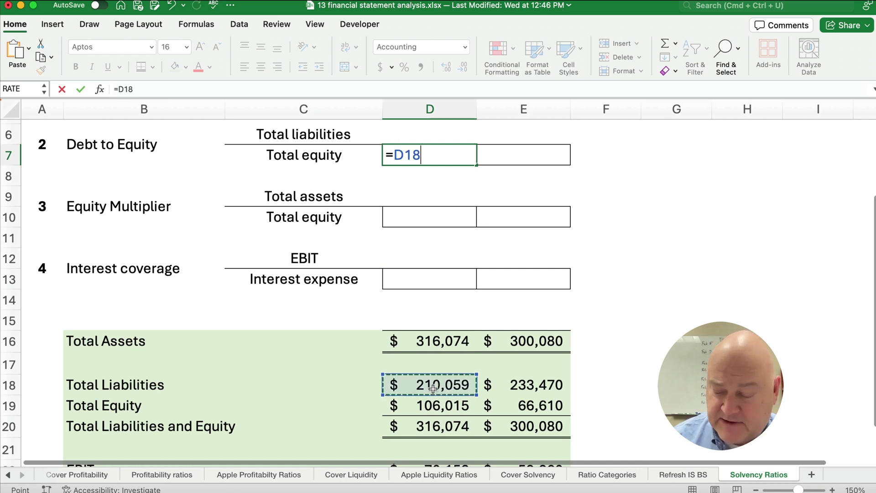
text(/)
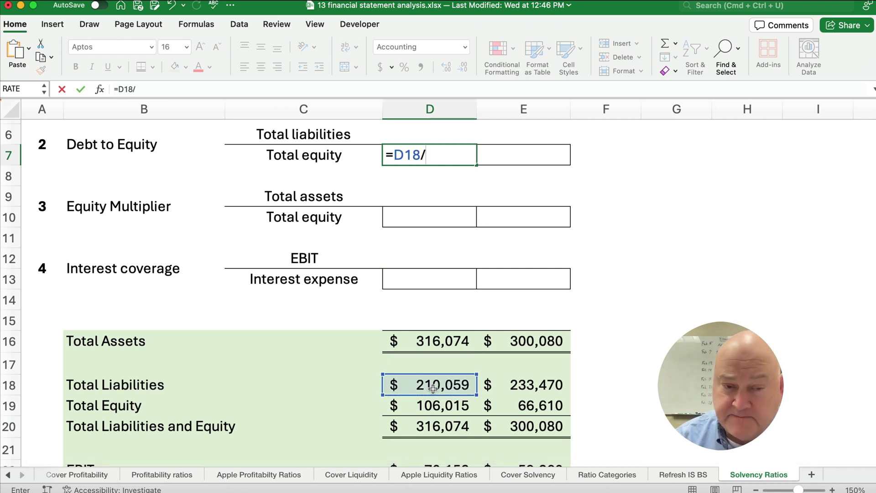
click(439, 407)
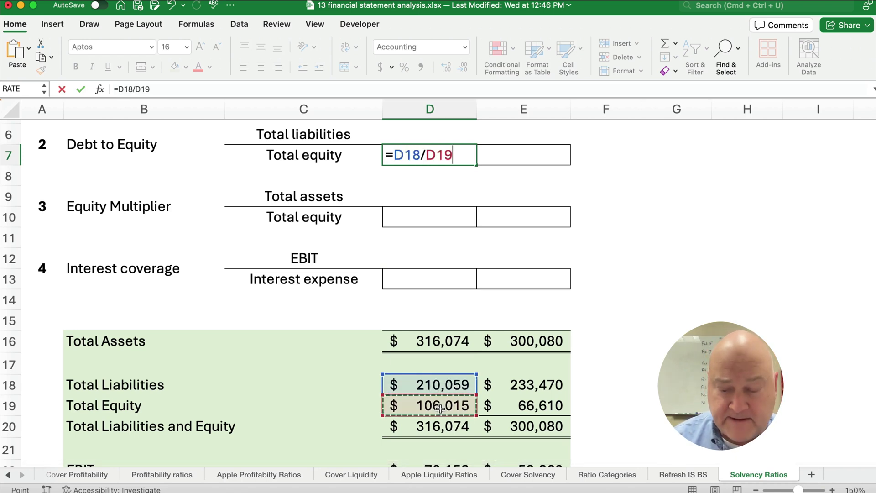
key(Return)
scroll(502, 361, up, 4)
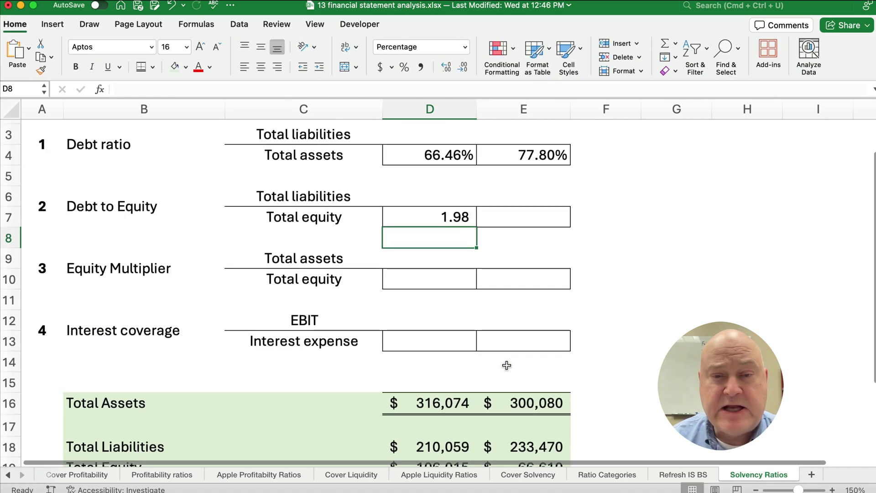
- Copy the debt to equity formula from D7 across to the 2024 cell E7
click(386, 244)
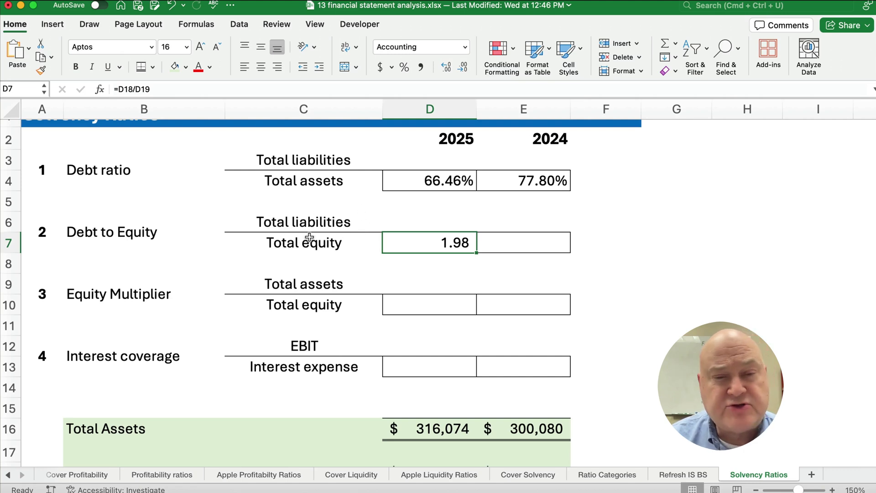
drag(477, 253, 552, 252)
click(552, 253)
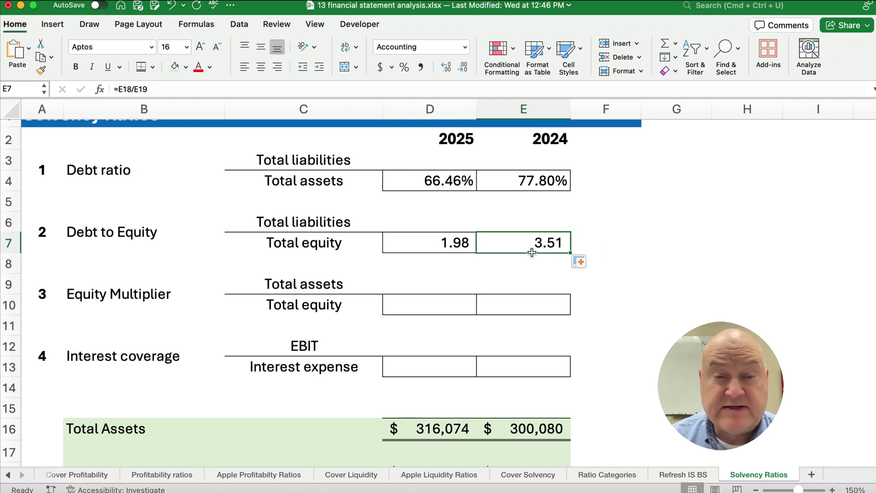
click(319, 246)
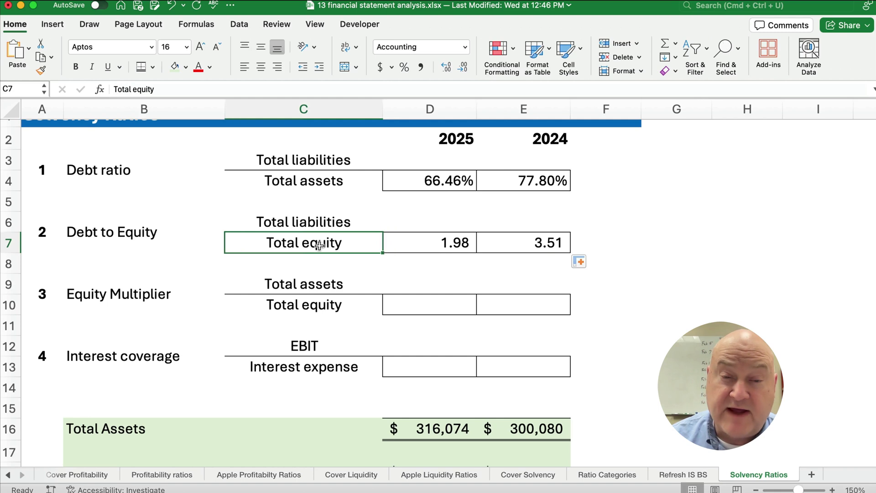
click(508, 245)
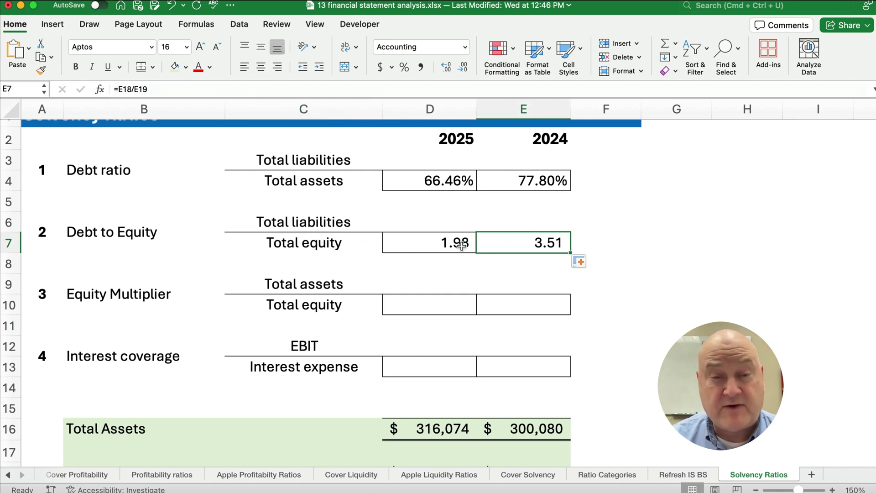
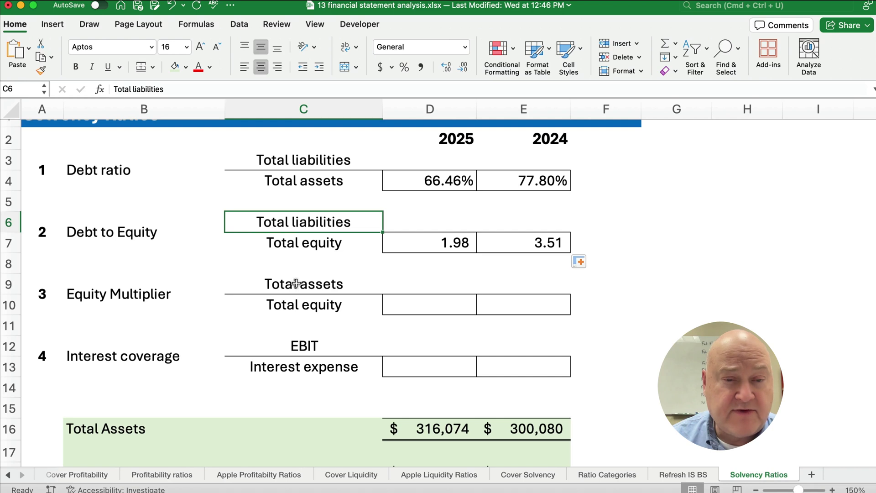
- Calculate the 2025 equity multiplier in D10 as total assets divided by total equity with =D16/D19
click(297, 279)
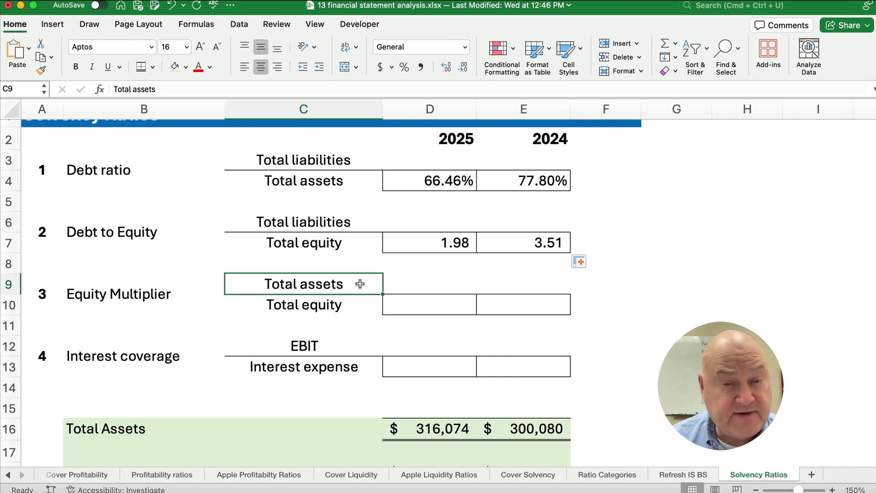
click(424, 302)
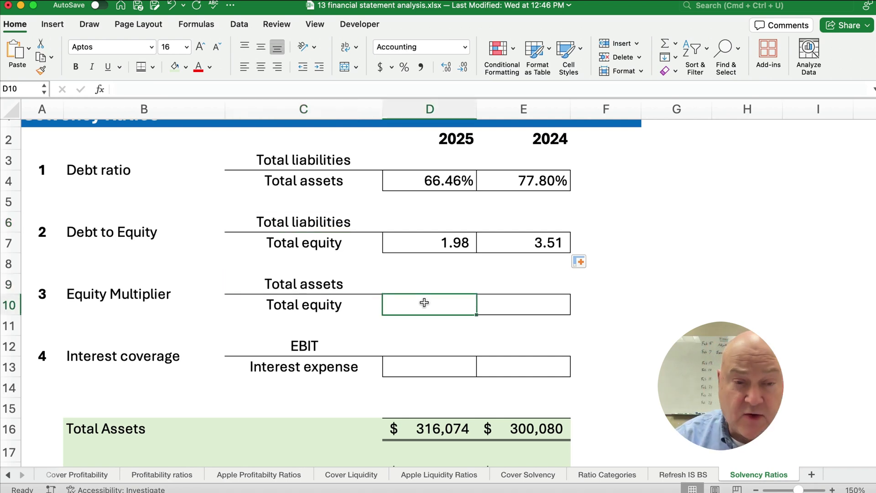
text(=)
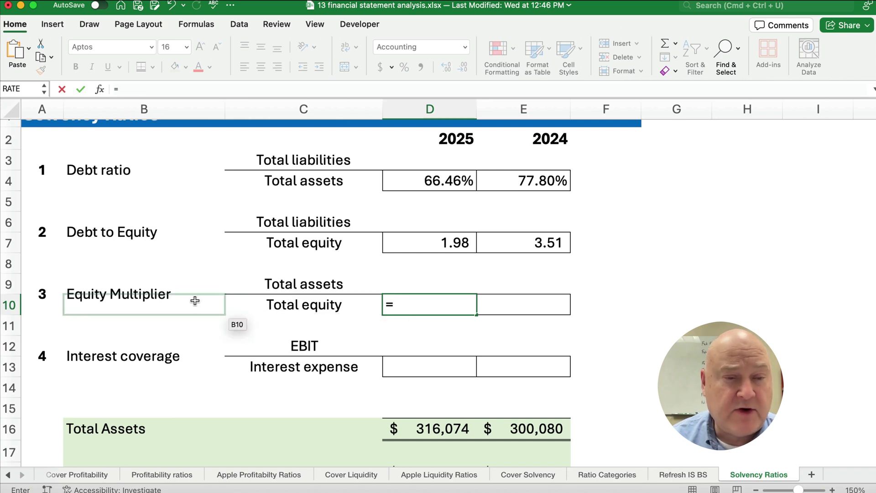
scroll(438, 338, down, 5)
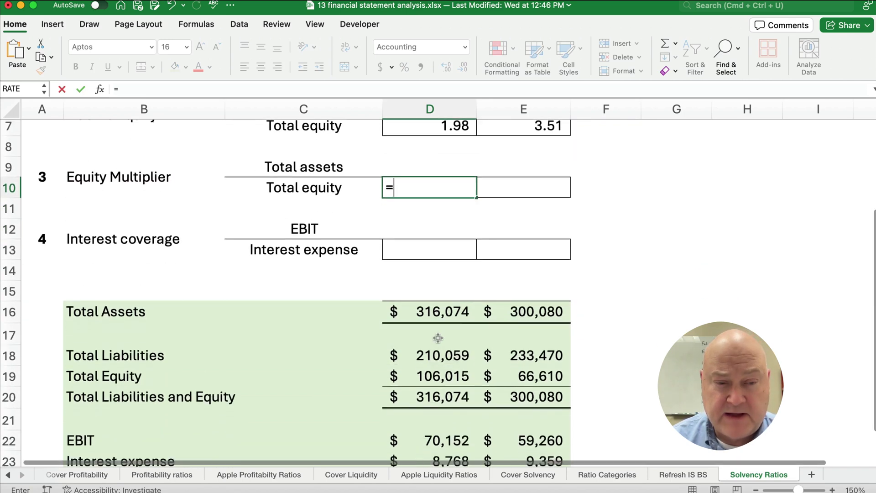
scroll(438, 337, down, 2)
click(442, 273)
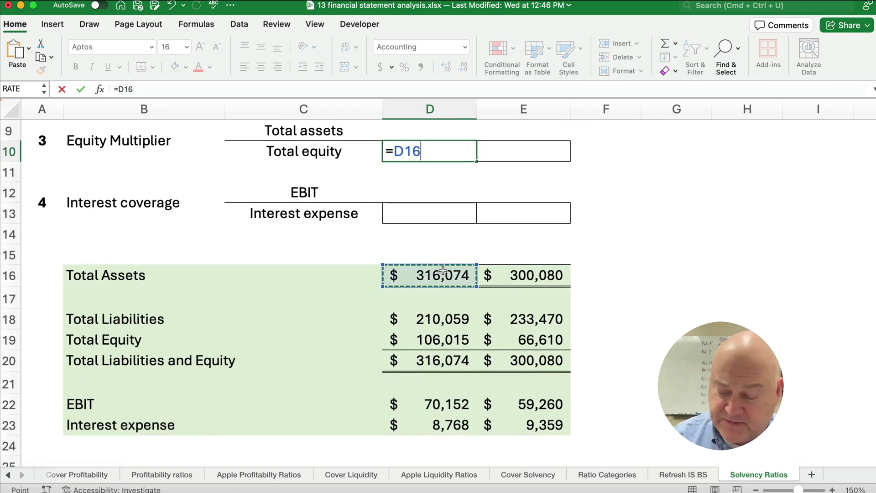
text(/)
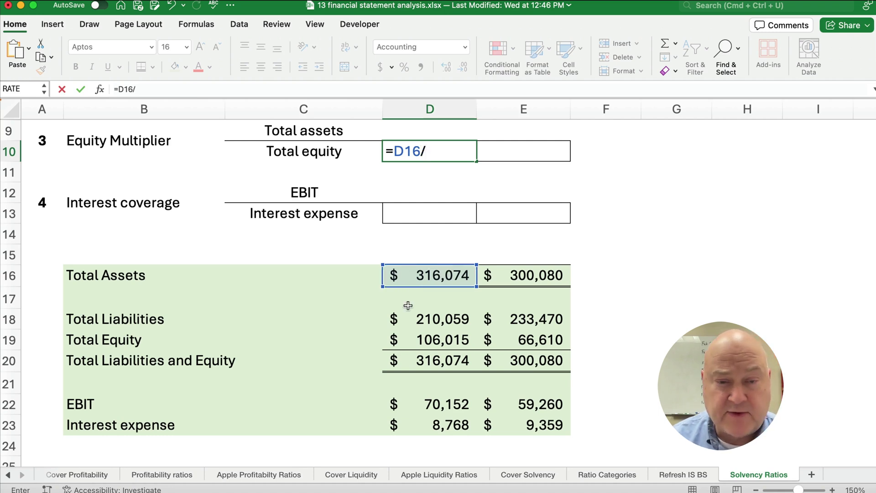
click(422, 340)
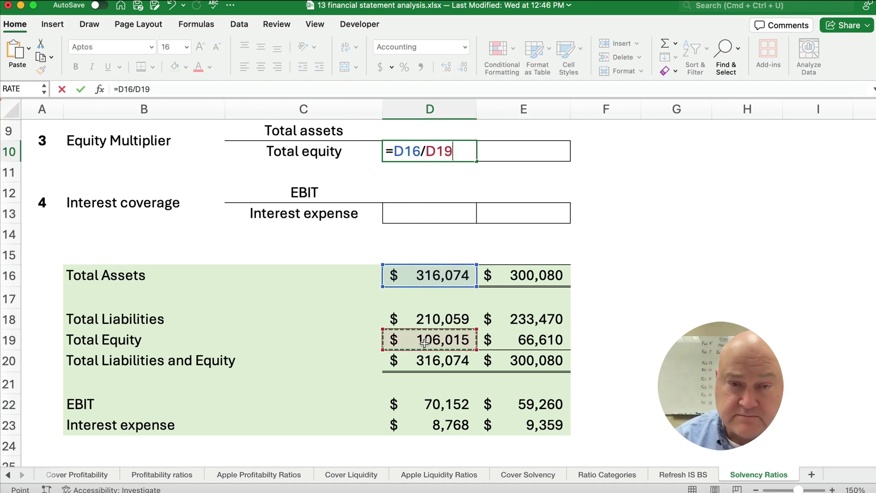
key(Return)
scroll(450, 239, up, 3)
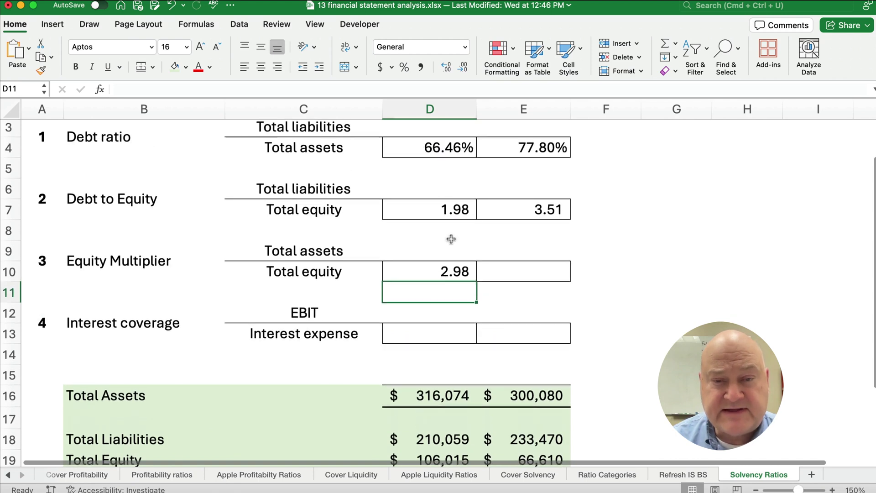
- Copy the equity multiplier formula from D10 across to the 2024 cell E10
drag(442, 209, 445, 273)
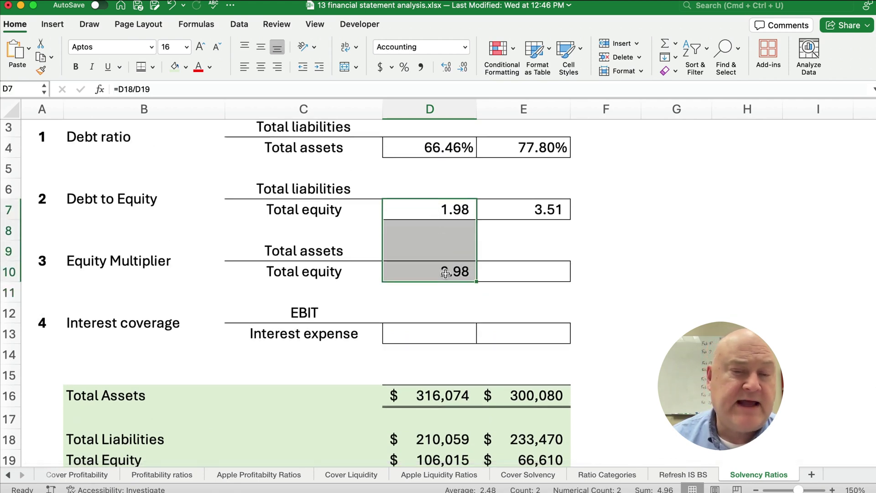
click(470, 273)
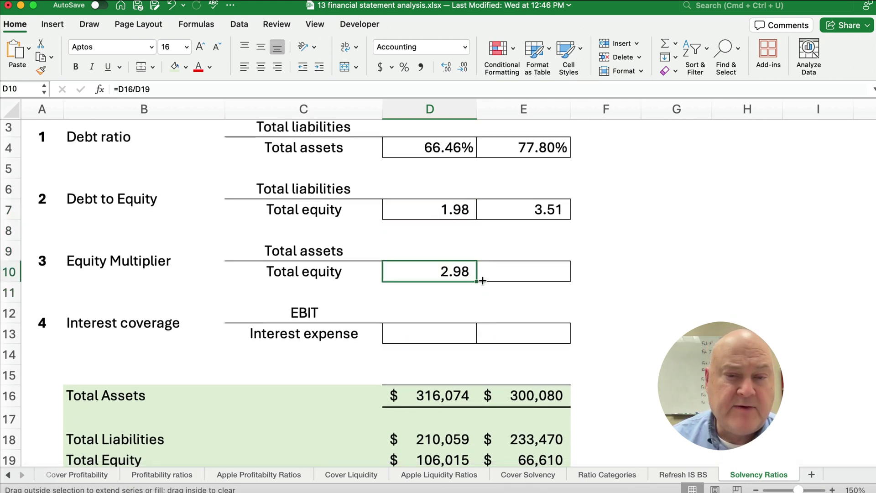
drag(483, 280, 539, 274)
click(376, 280)
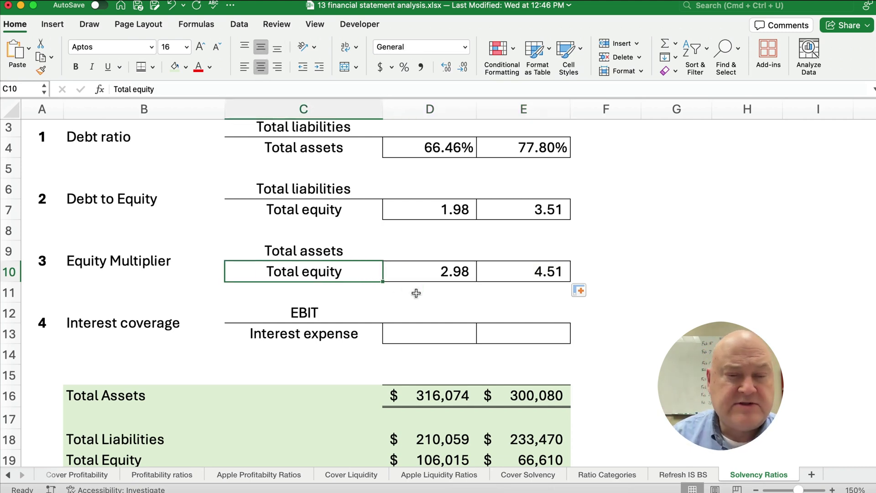
- Compare debt to equity with the equity multiplier for each year, and all three completed ratios between 2025 and 2024
click(407, 271)
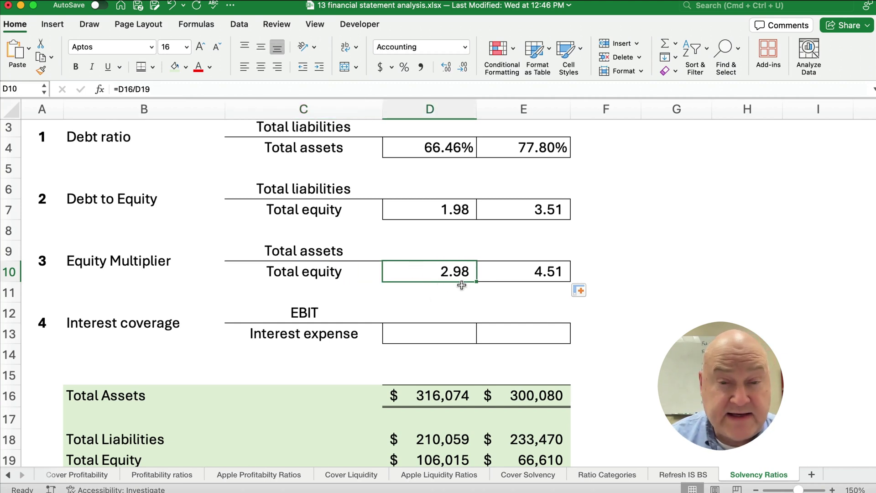
click(436, 212)
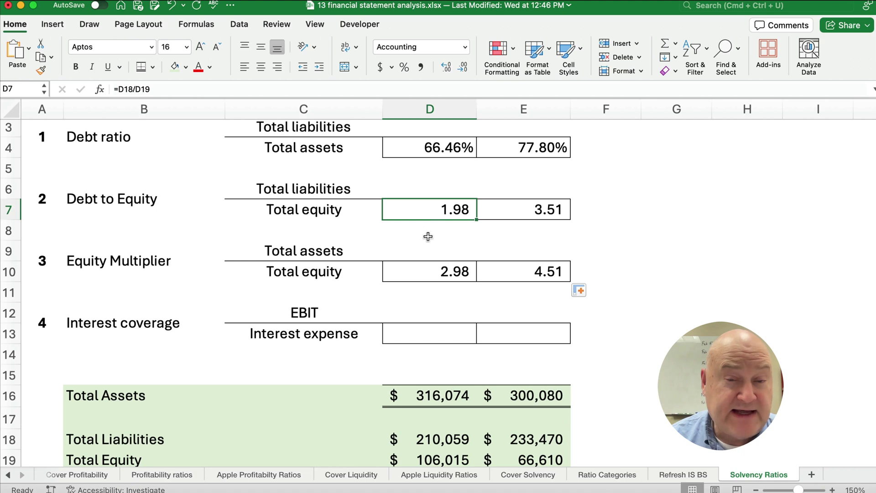
click(439, 271)
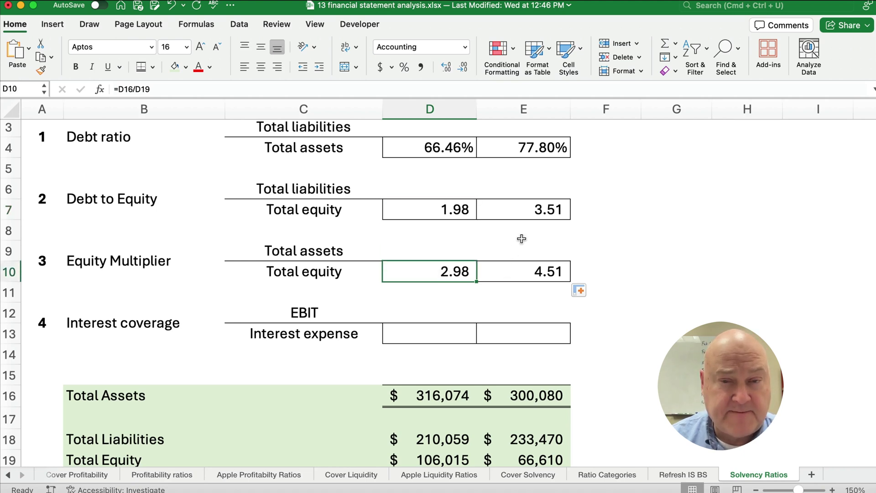
click(526, 209)
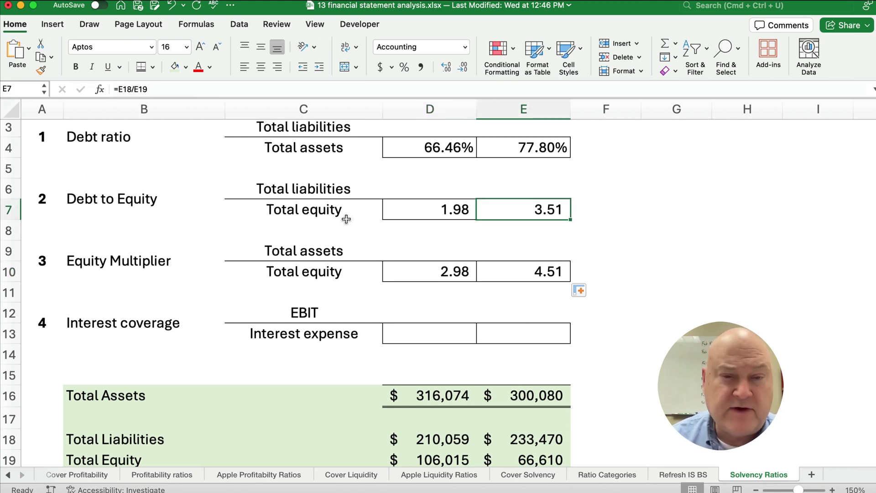
click(529, 269)
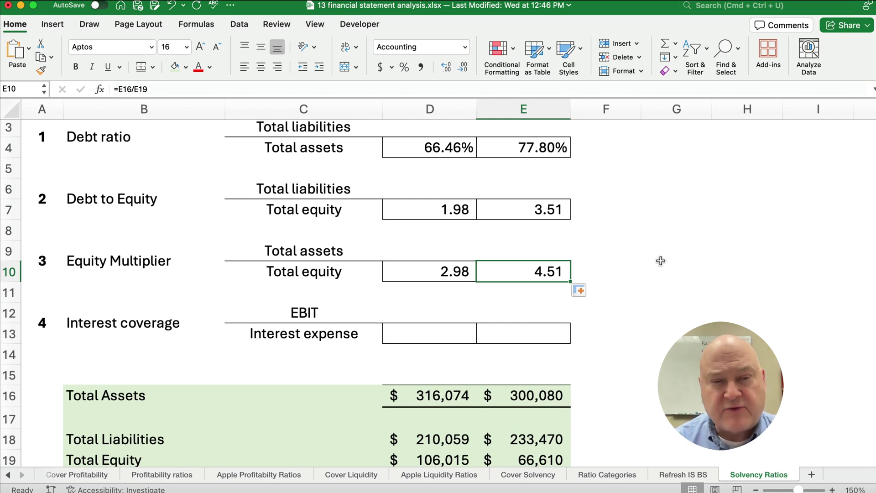
scroll(644, 263, up, 3)
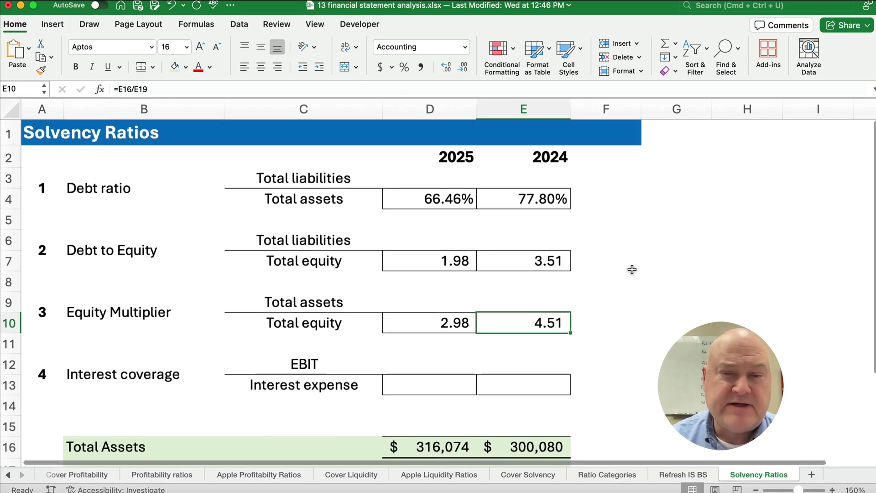
drag(437, 155, 558, 312)
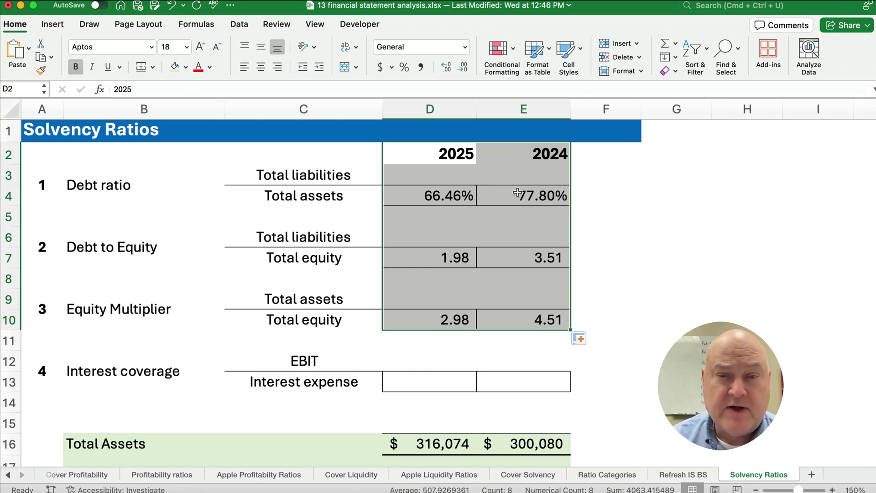
click(532, 194)
drag(532, 194, 538, 319)
drag(432, 195, 442, 317)
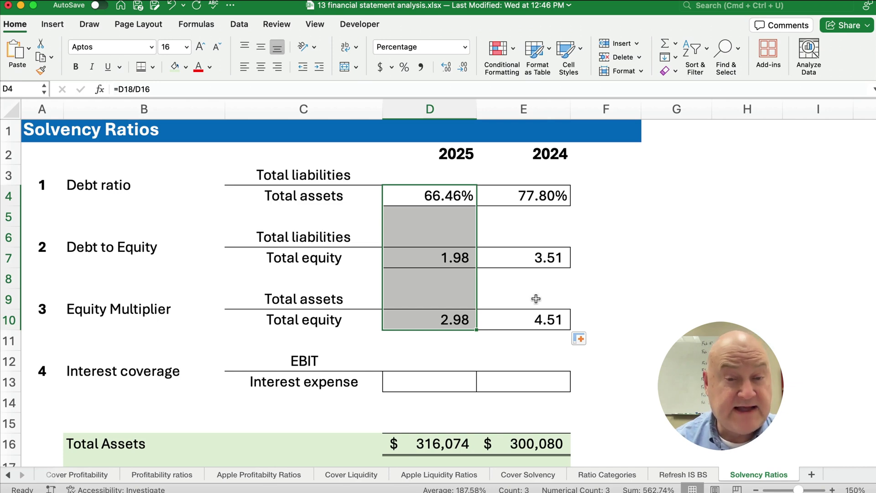
- Calculate the 2025 interest coverage in D13 as EBIT divided by interest expense with =D22/D23
scroll(283, 336, down, 5)
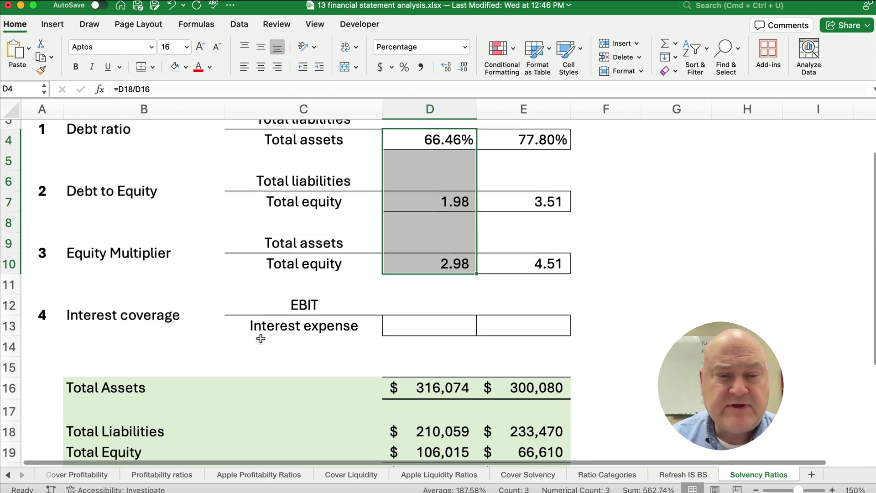
scroll(171, 314, up, 5)
scroll(171, 317, down, 1)
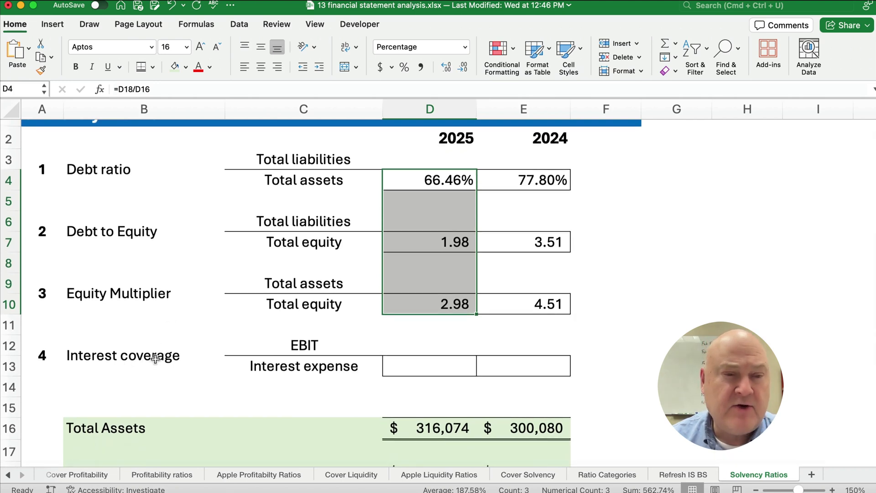
scroll(152, 357, up, 1)
click(124, 372)
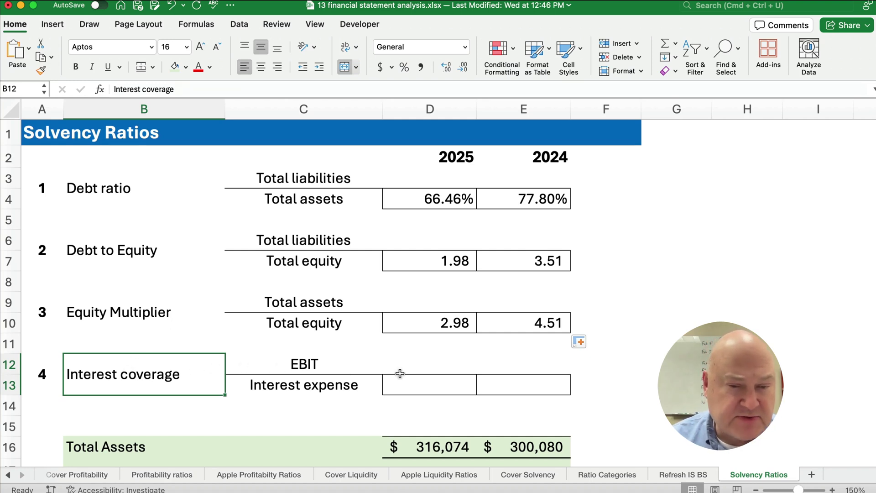
click(310, 365)
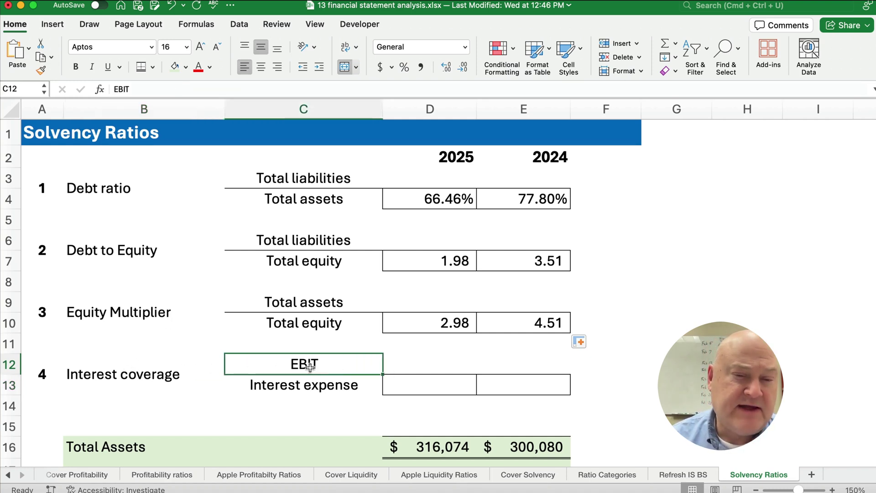
click(430, 383)
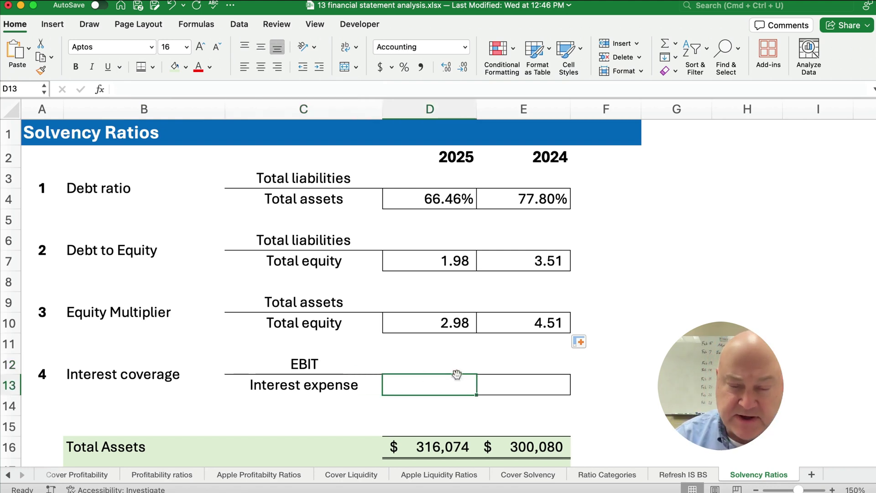
text(=)
scroll(392, 351, down, 5)
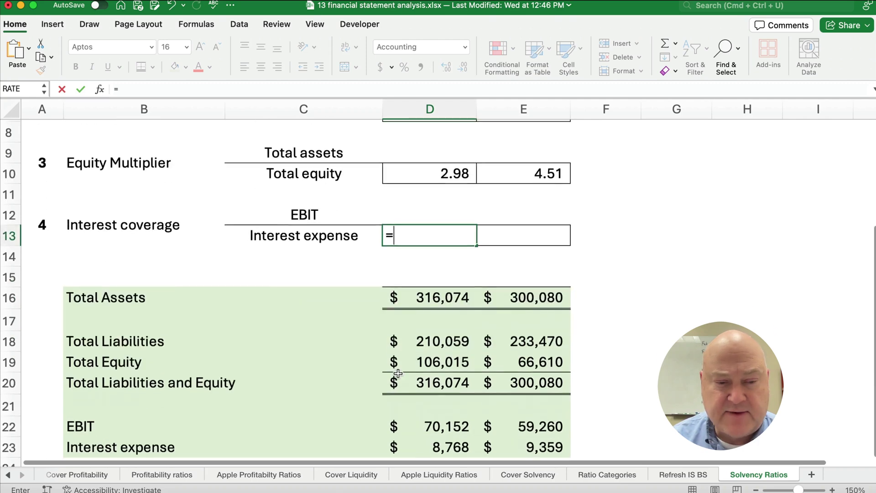
scroll(397, 372, down, 5)
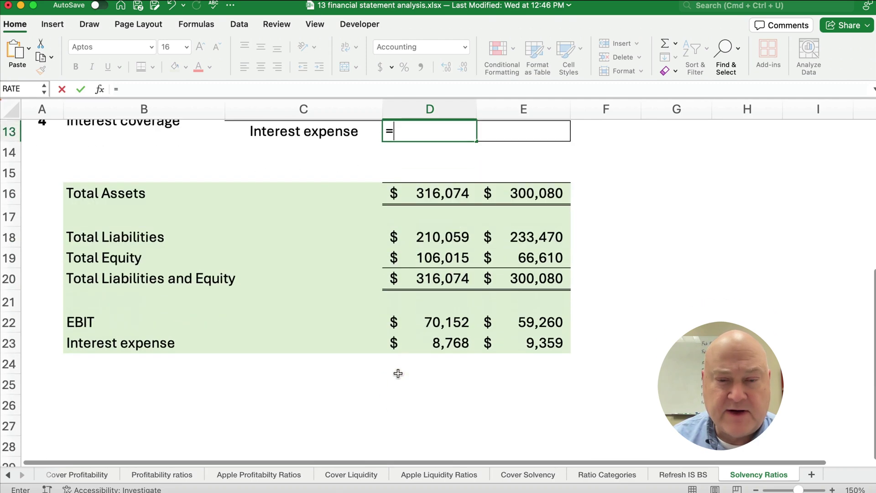
click(436, 325)
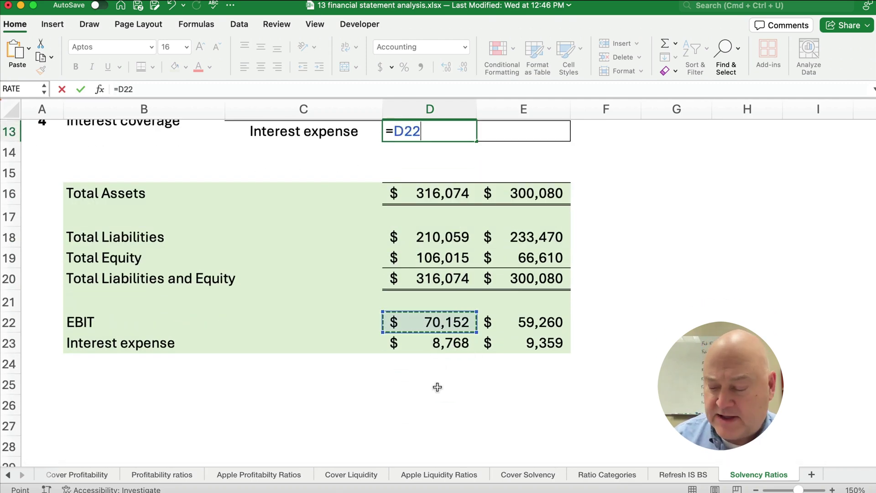
text(/)
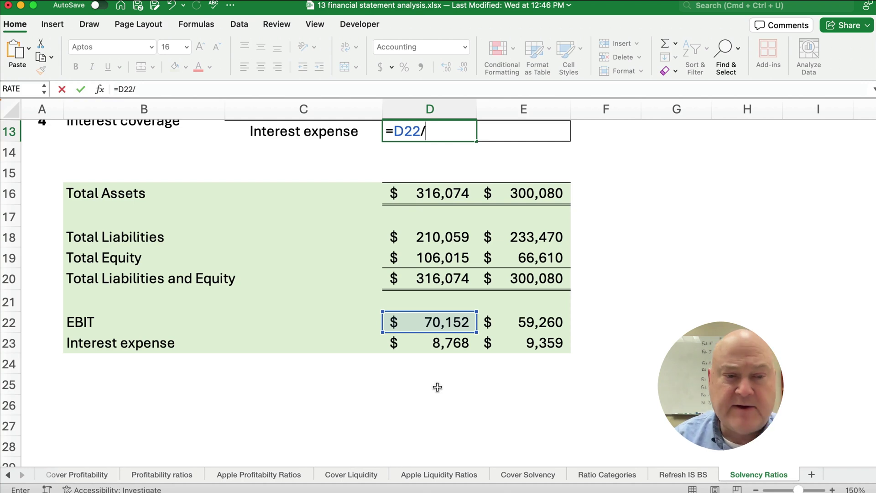
click(435, 348)
key(Return)
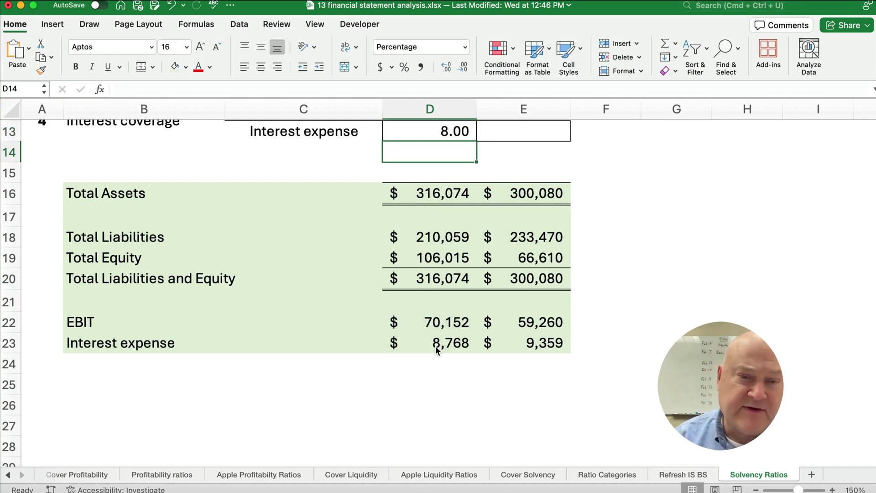
- Copy the interest coverage formula from D13 across to the 2024 cell E13
scroll(410, 360, up, 5)
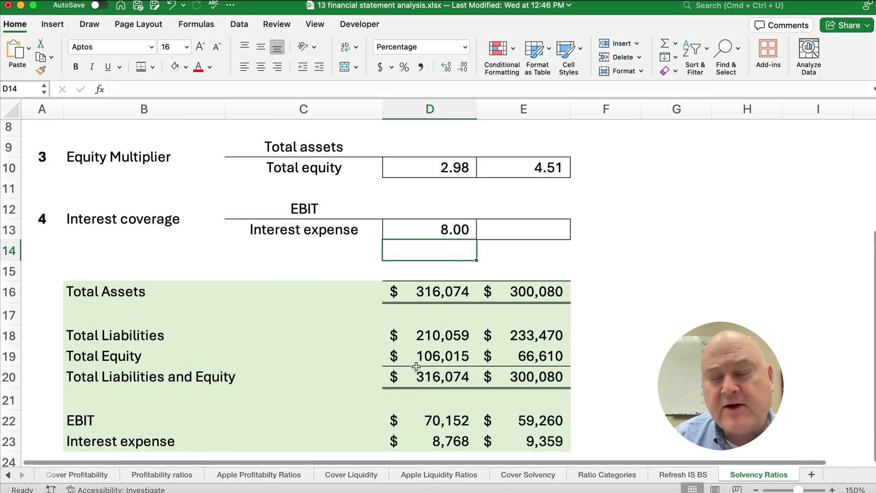
click(427, 232)
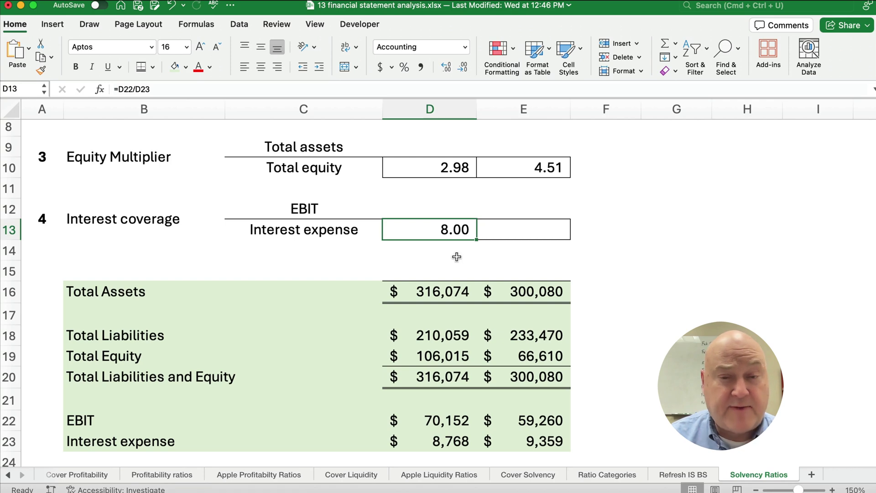
drag(476, 240, 575, 236)
scroll(590, 274, up, 5)
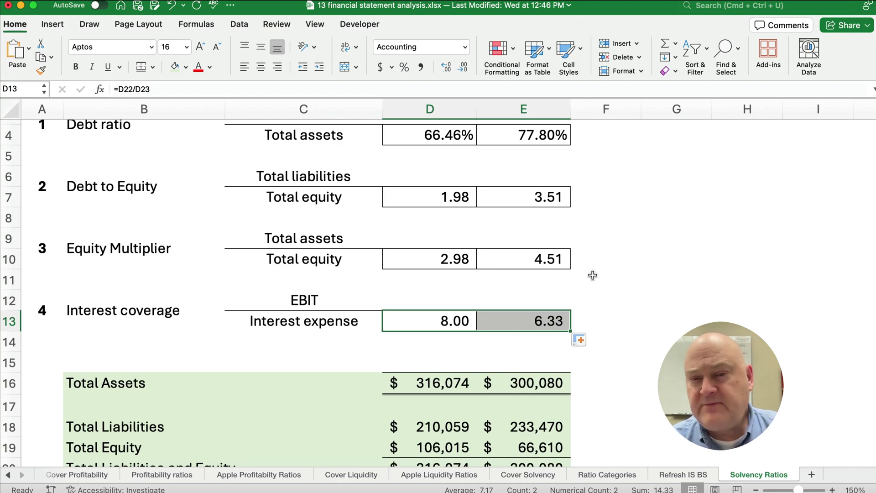
scroll(593, 275, up, 3)
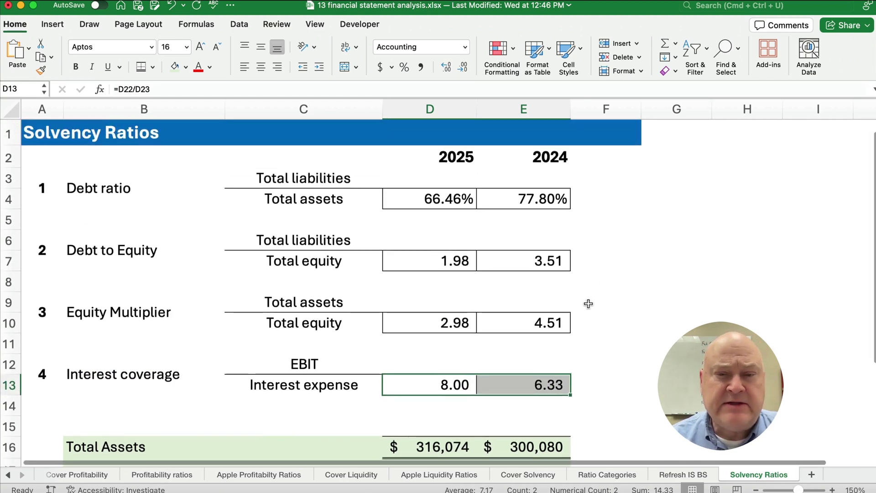